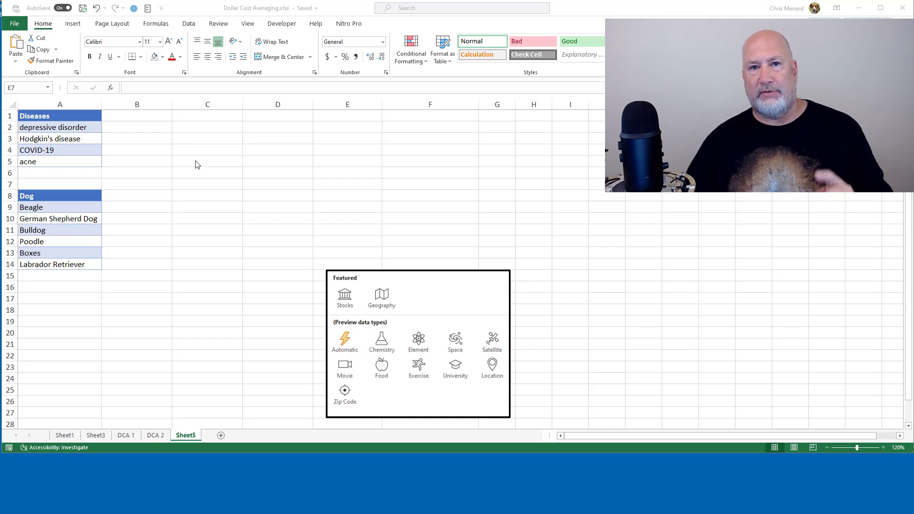
- Show the DCA 2 sheet with its 10-period dollar-cost averaging pay table
click(157, 435)
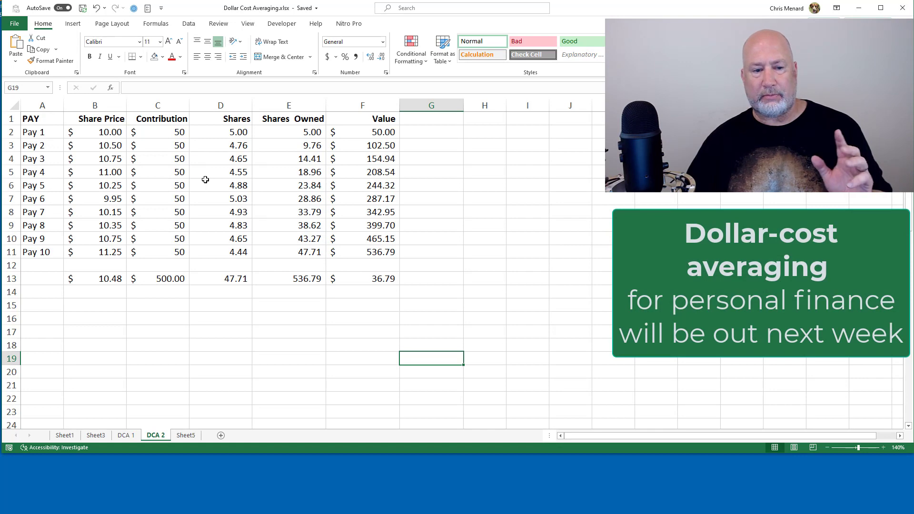
- Look over the DCA 1 sheet, return to DCA 2, then bring up Chrome's Microsoft 365 YouTube playlists
click(137, 438)
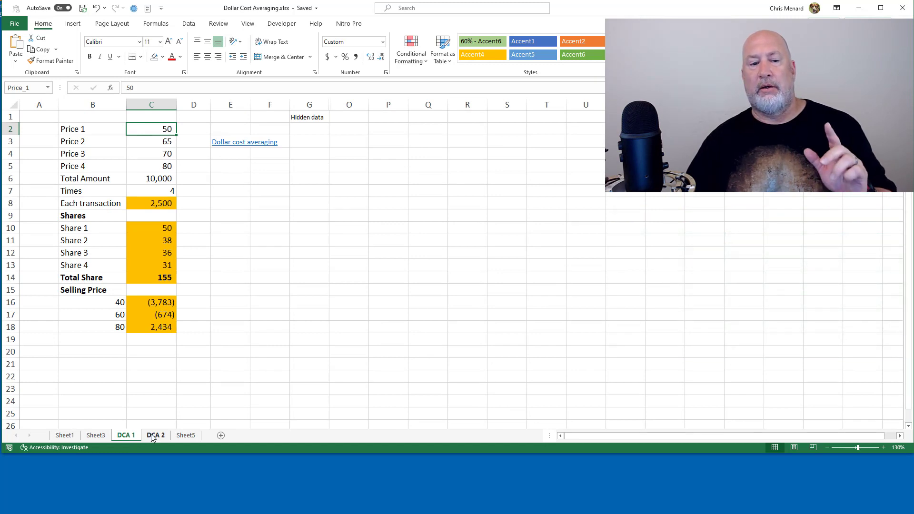
click(154, 435)
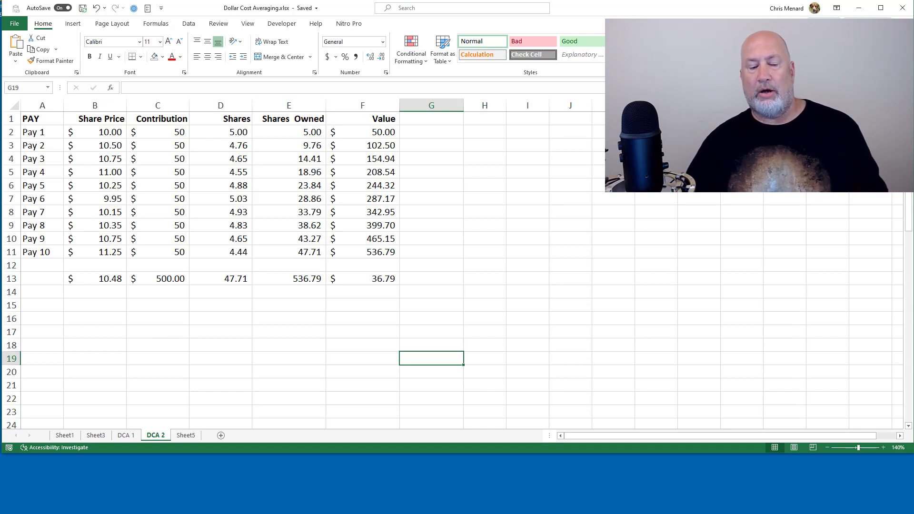
key(alt+Tab)
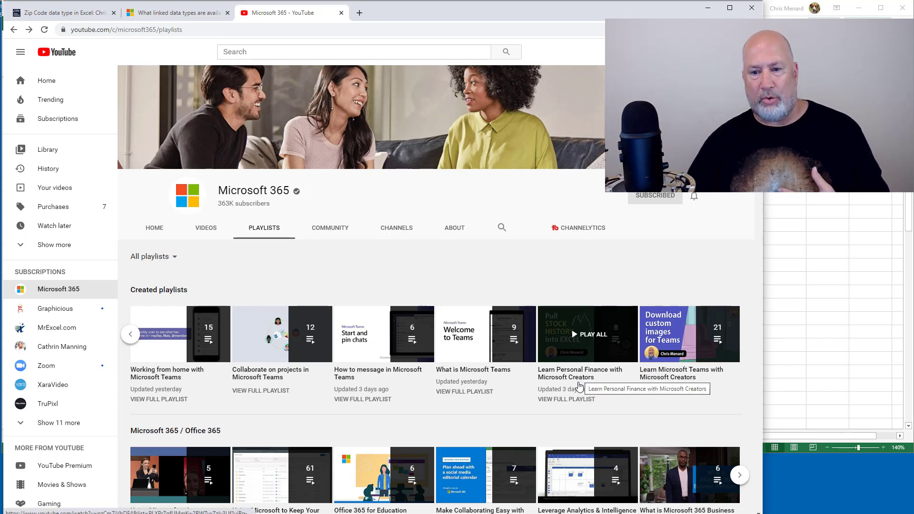
- Preview the 8-video Learn Personal Finance with Microsoft Creators playlist, then return to Excel's DCA 2 sheet
click(566, 400)
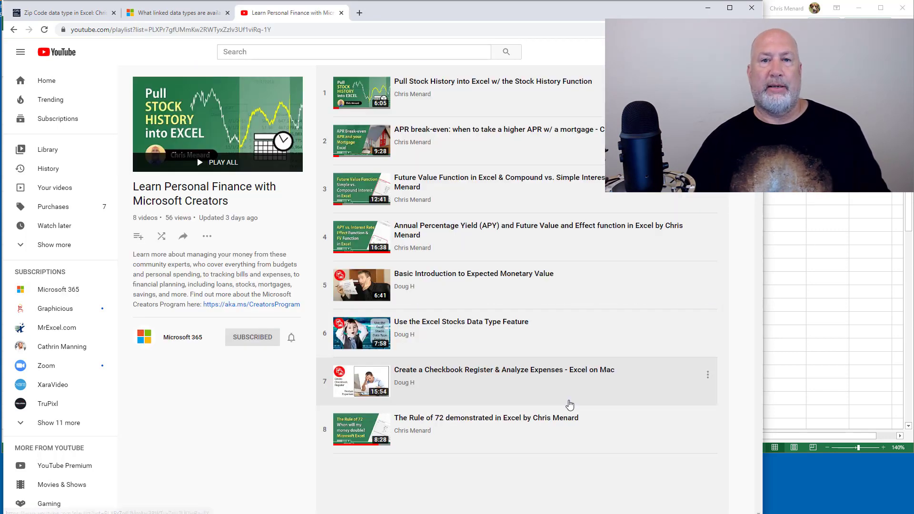
click(13, 29)
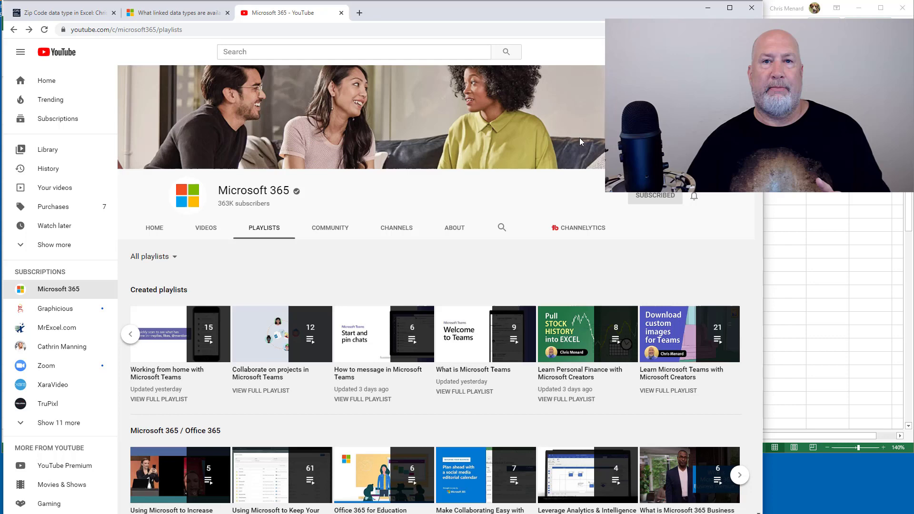
key(alt+Tab)
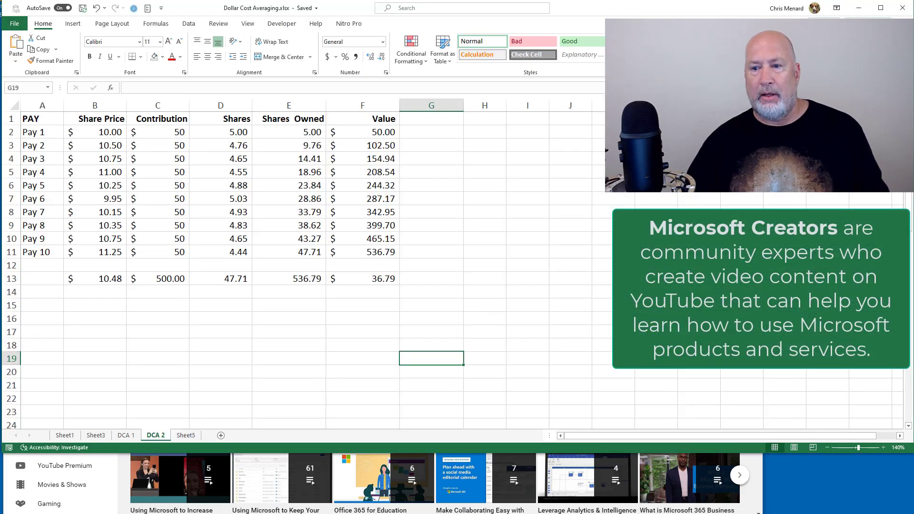
- On Sheet5, turn the Dog list A8:A14 into a table and expand the Data Types gallery
click(188, 435)
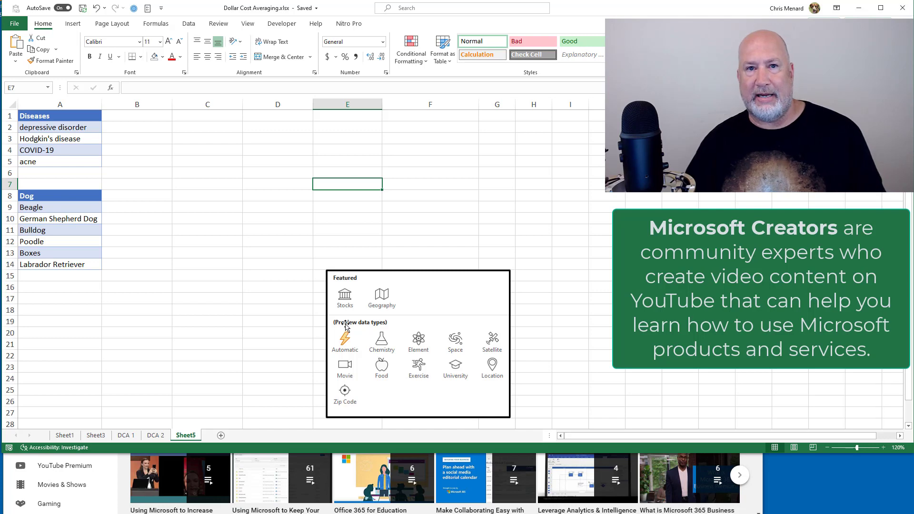
click(63, 208)
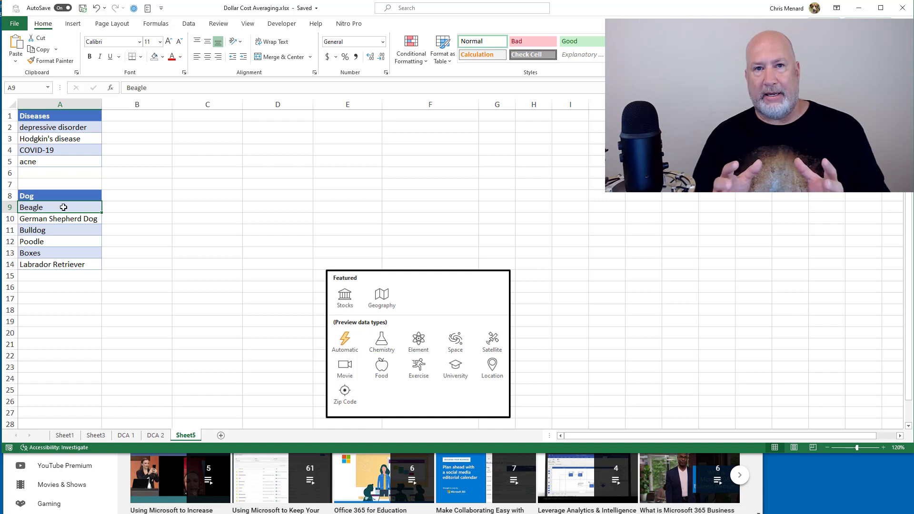
key(ctrl+t)
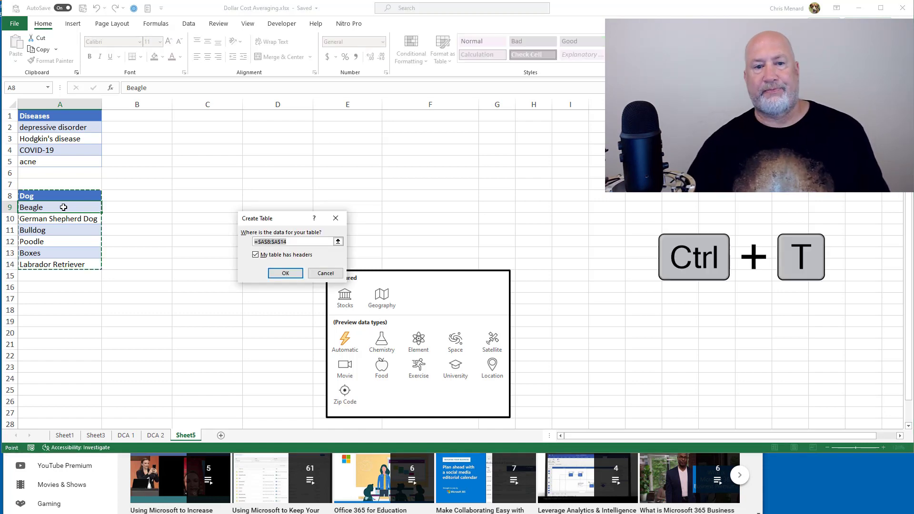
key(Return)
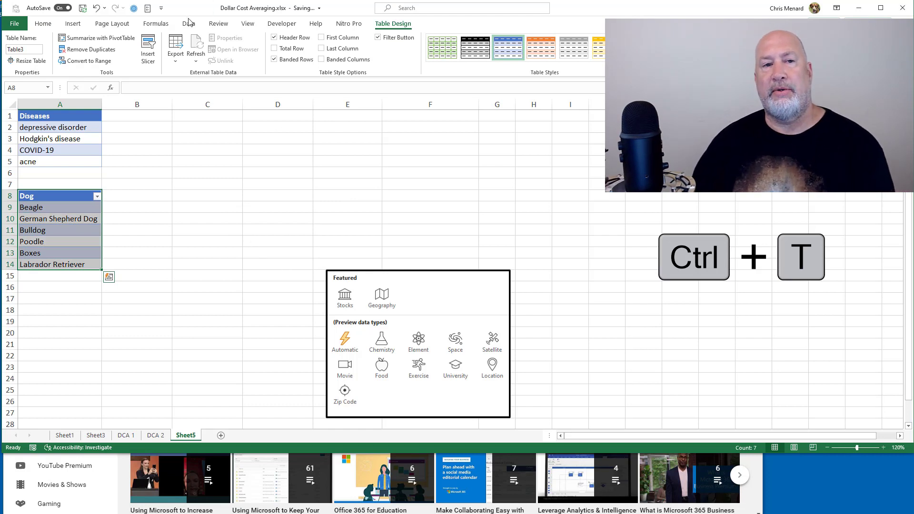
click(189, 24)
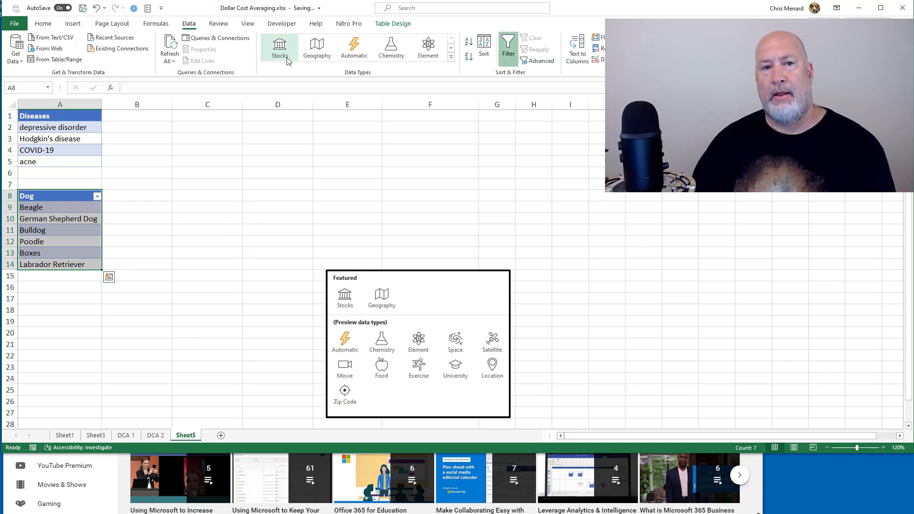
click(451, 58)
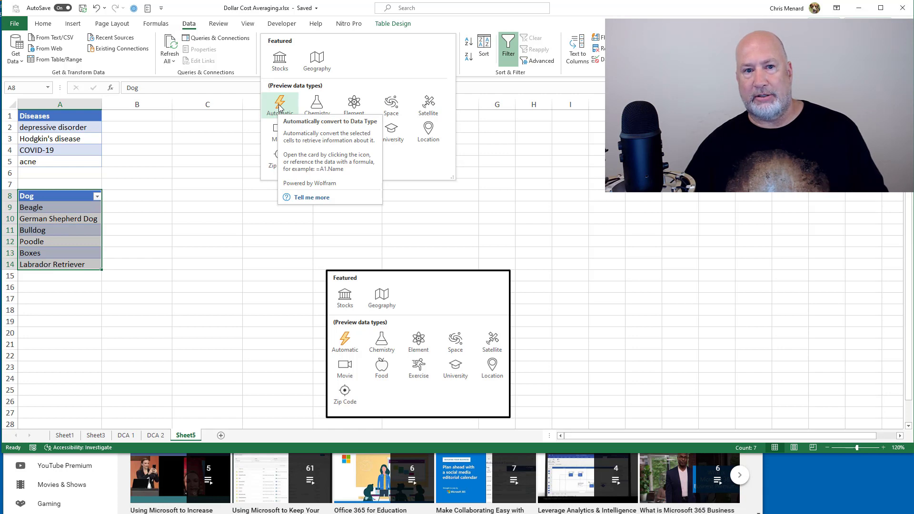
- Apply the Automatic data type to the Dog breeds, matching Bulldog to English bulldog and Poodle to Standard Poodle
click(280, 105)
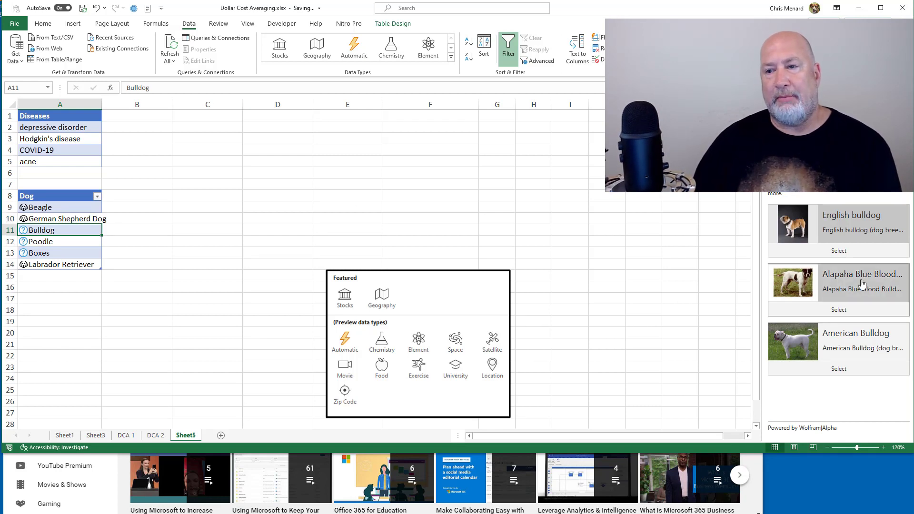
drag(910, 261, 689, 265)
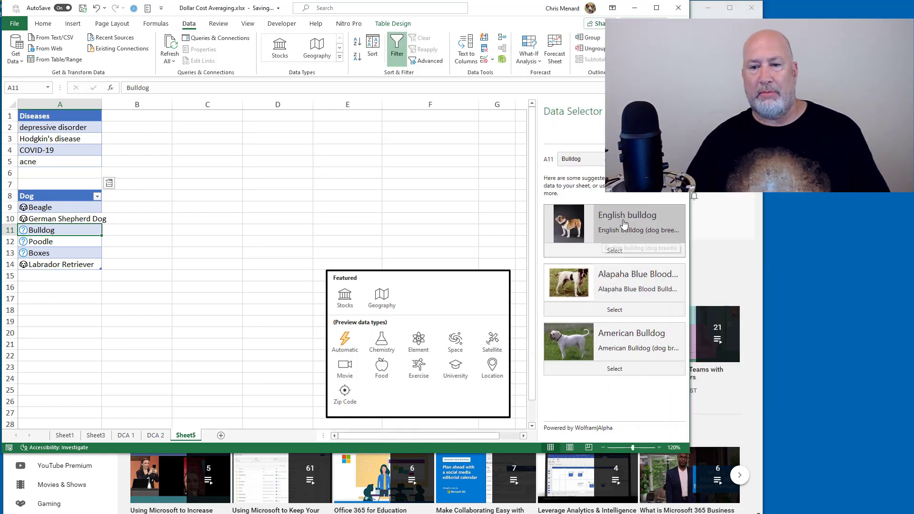
click(617, 252)
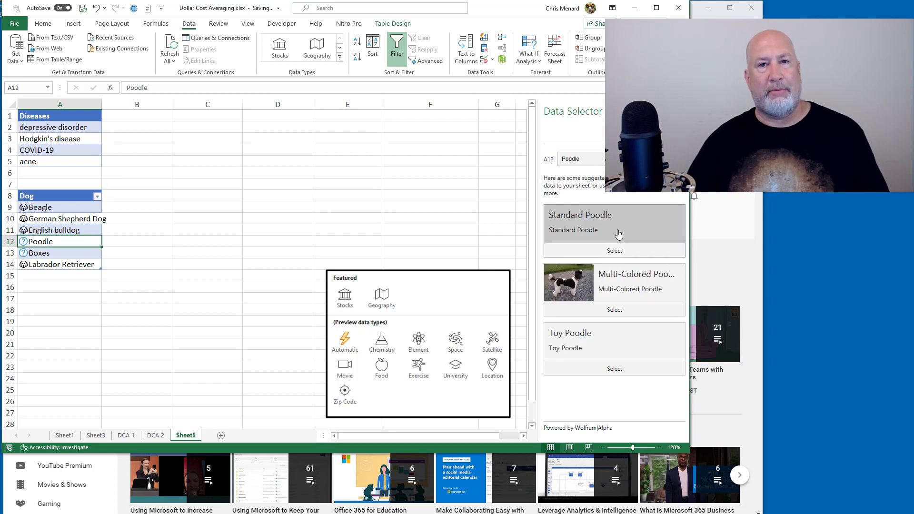
click(618, 252)
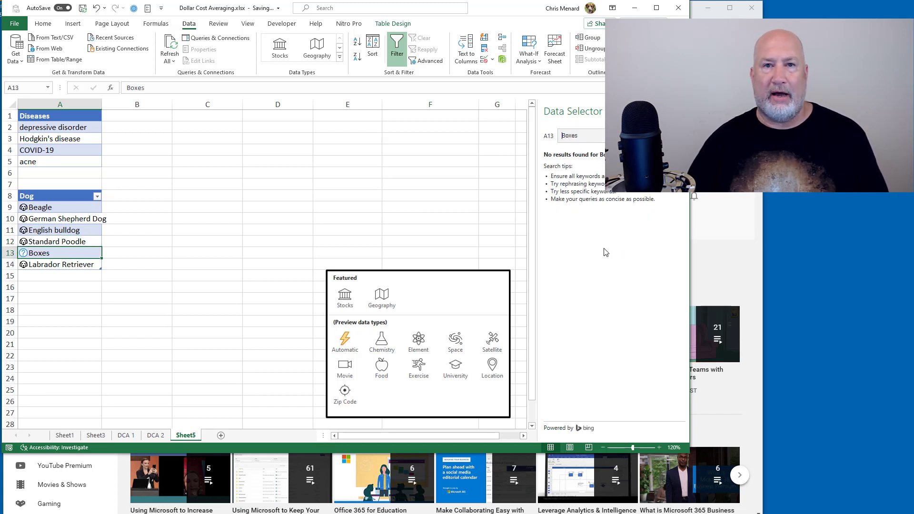
- Correct Boxes to Boxer in A13 so it converts to a breed, then select Beagle
double_click(65, 255)
key(BackSpace)
text(r)
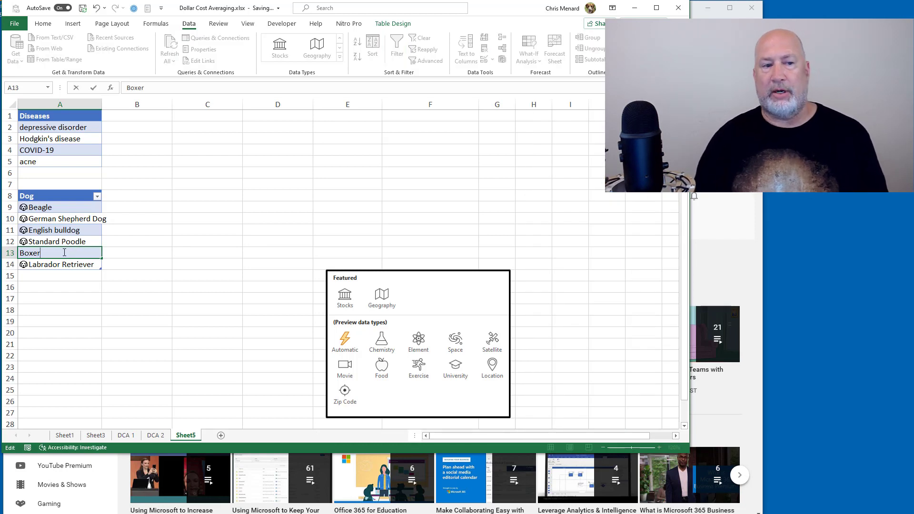
key(Return)
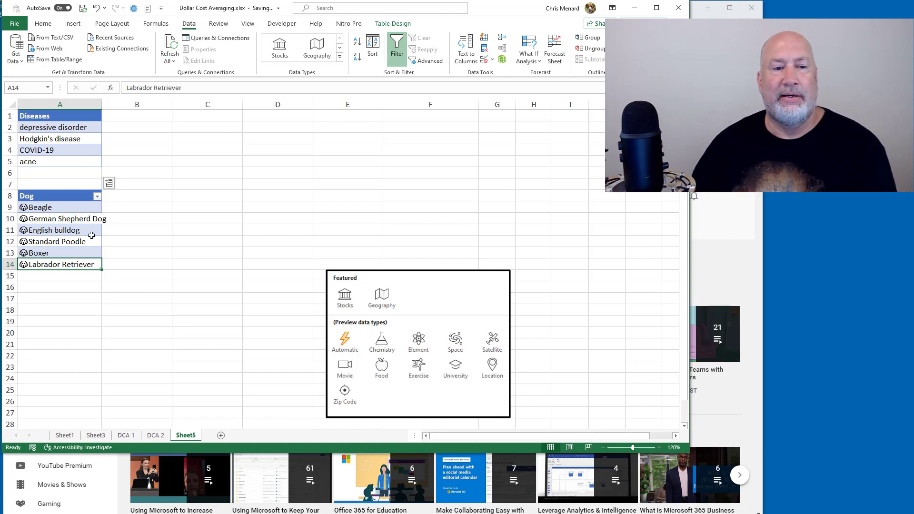
click(110, 186)
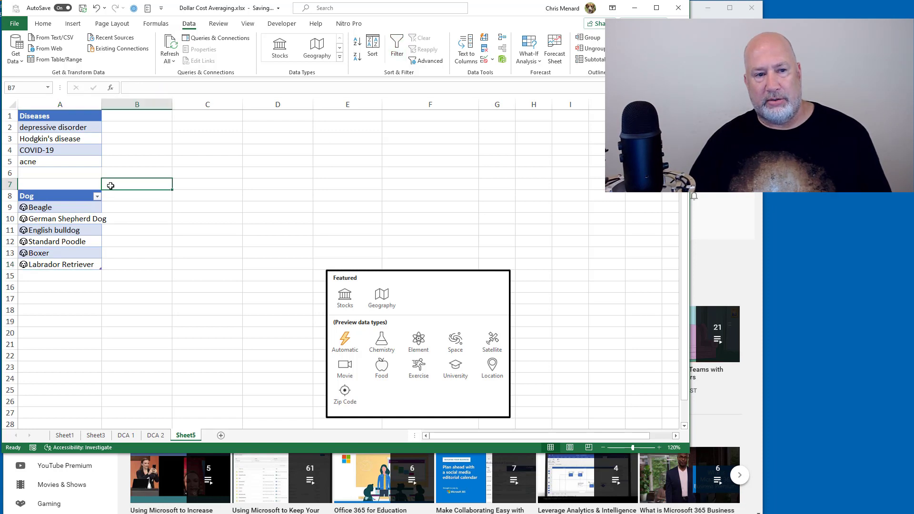
click(91, 206)
- Add female maximum height, male maximum height and description columns to the Dog table
click(111, 183)
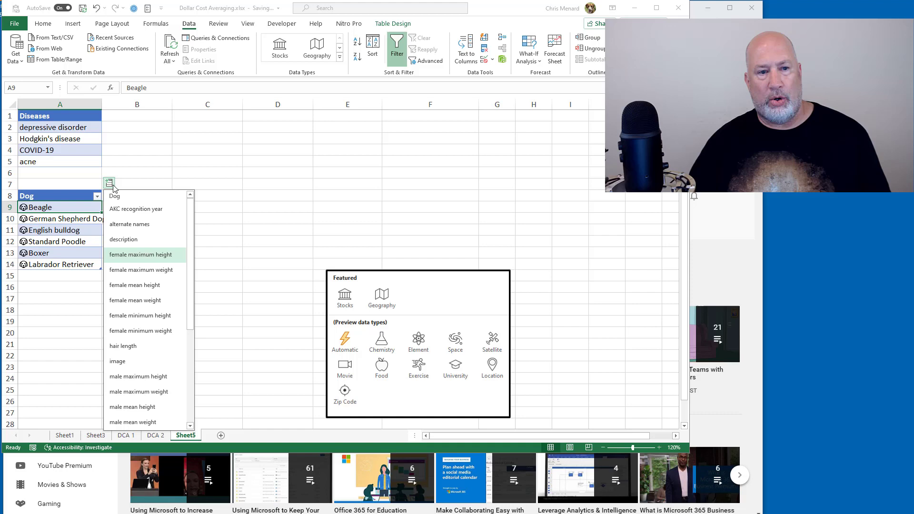
click(132, 256)
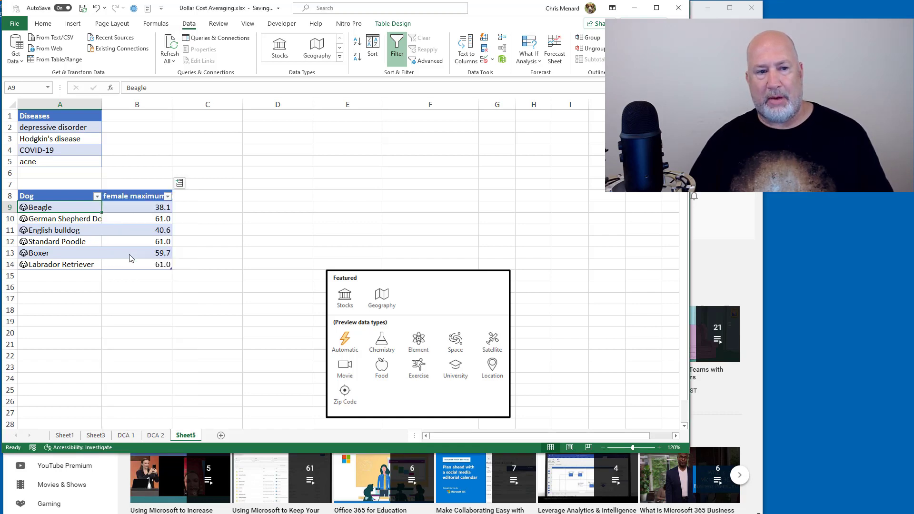
click(179, 183)
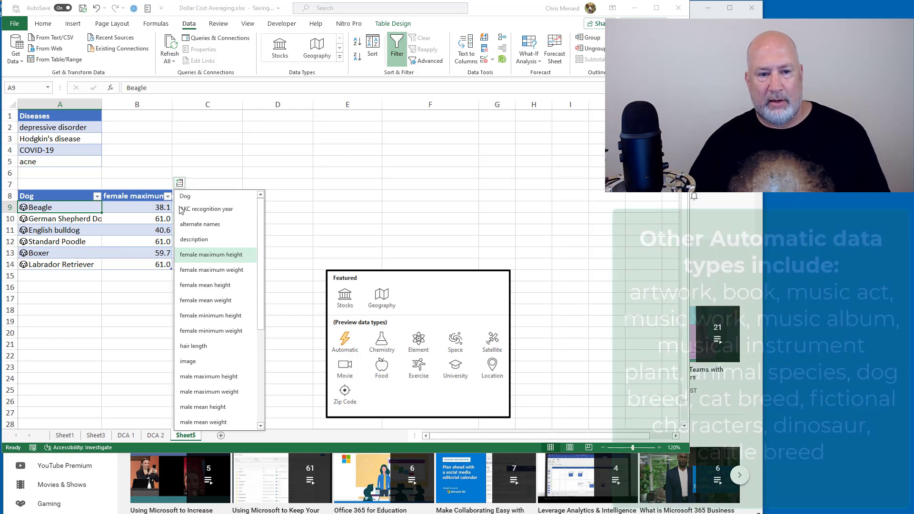
click(202, 377)
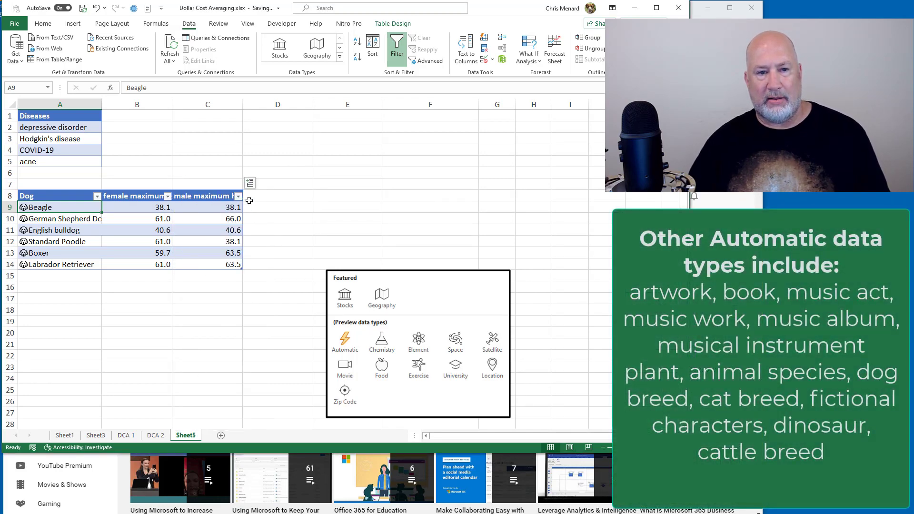
click(250, 183)
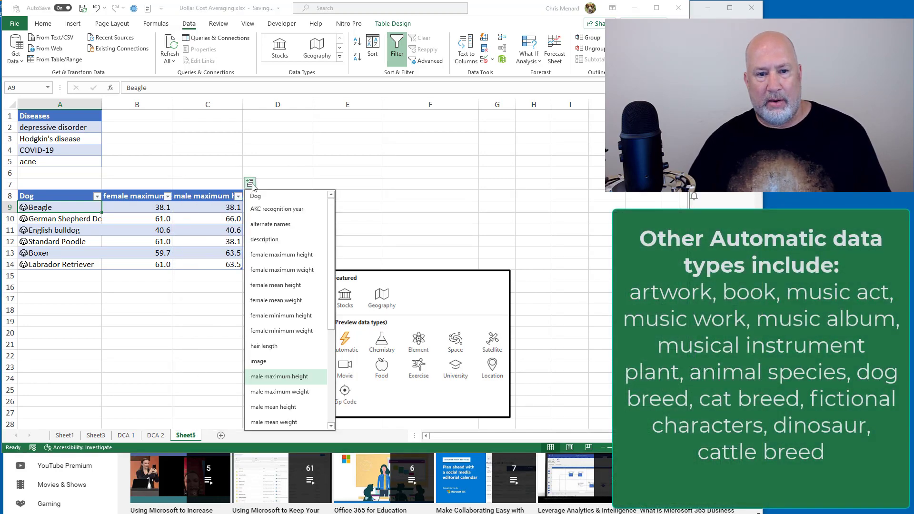
click(266, 238)
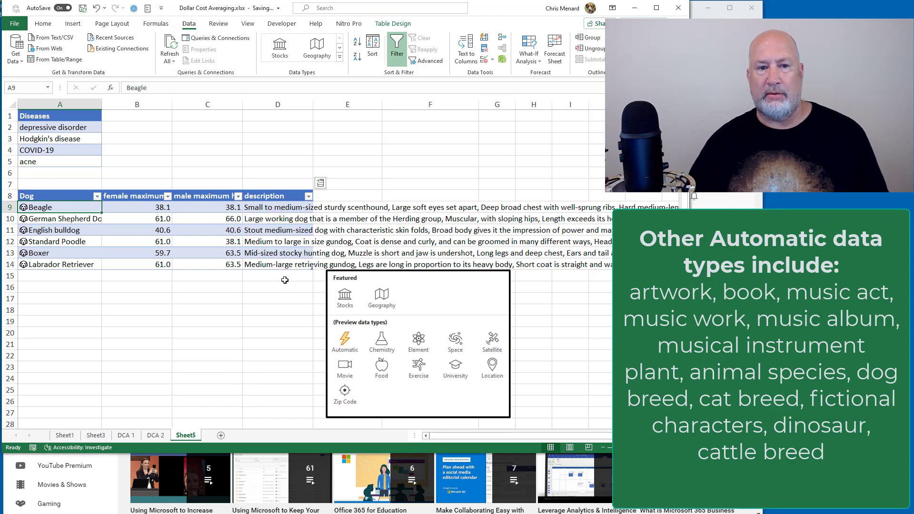
click(320, 183)
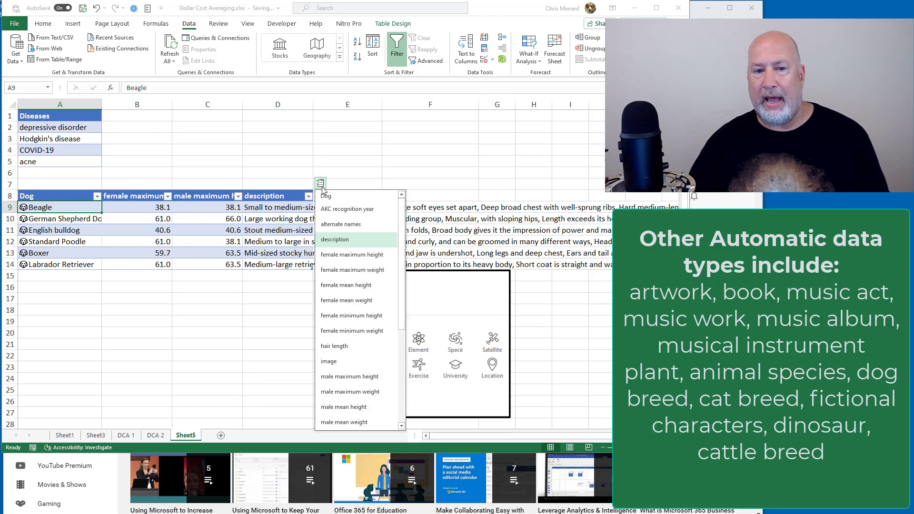
drag(404, 276, 400, 372)
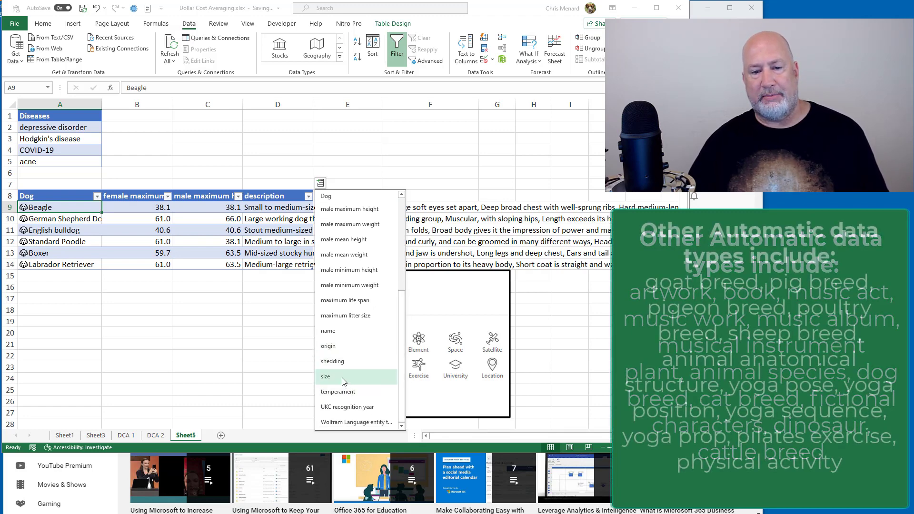
key(Escape)
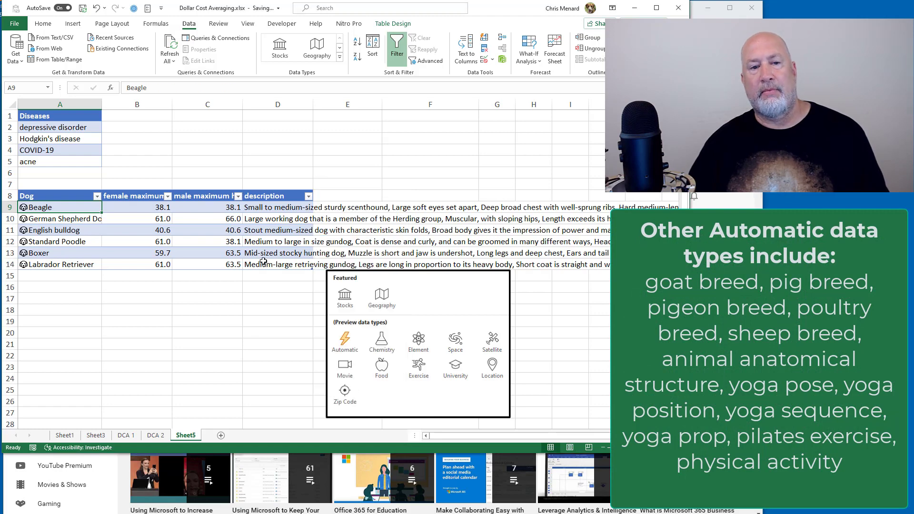
click(263, 261)
- Make the Diseases list from A2 a table and give its entries the Automatic data type
click(61, 126)
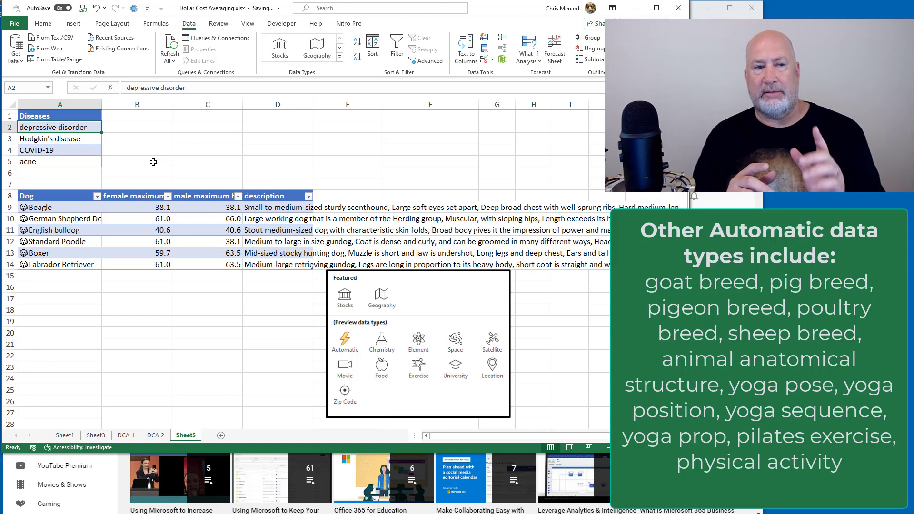
key(ctrl+t)
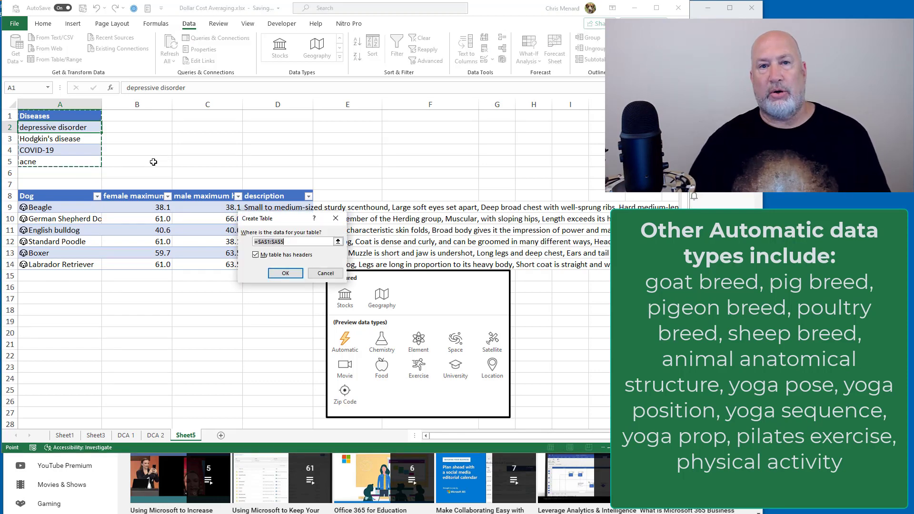
click(287, 269)
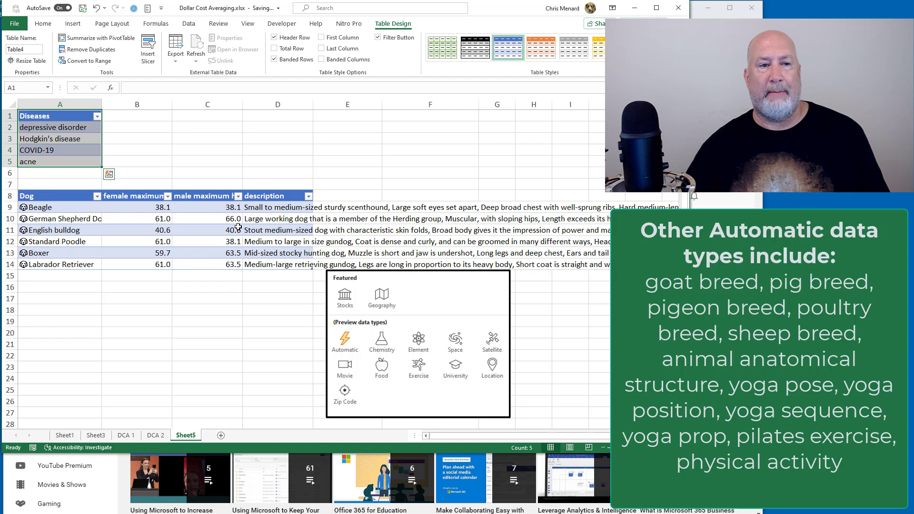
click(189, 23)
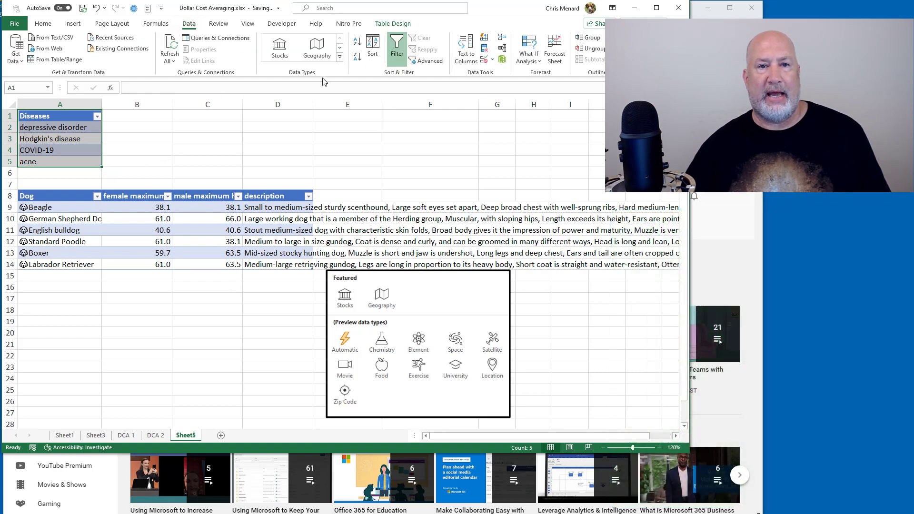
click(341, 58)
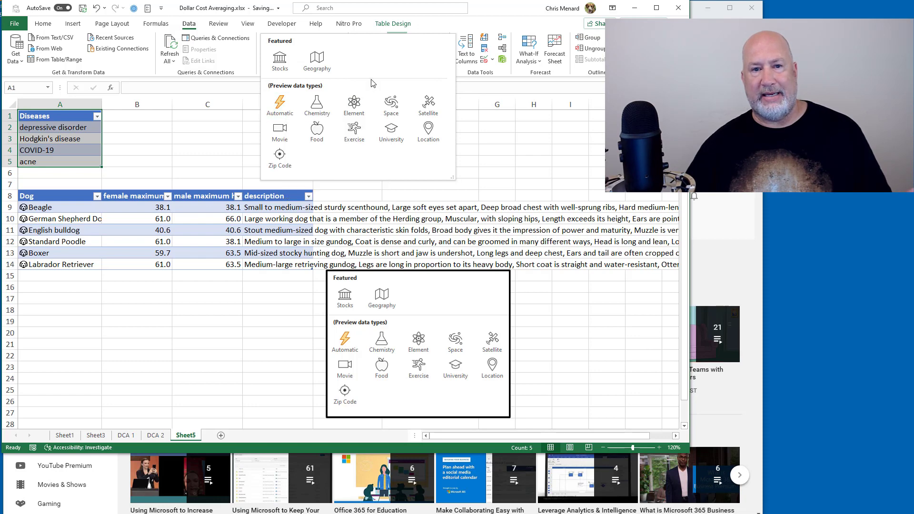
click(283, 102)
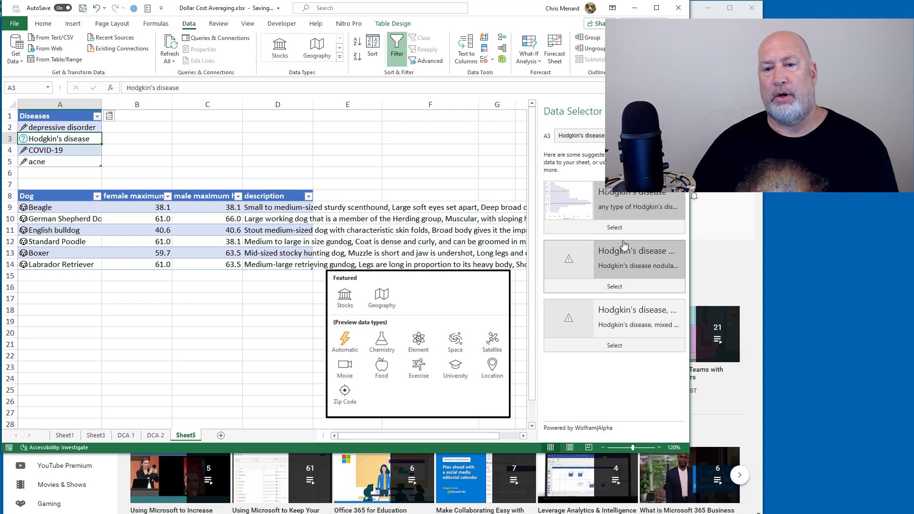
- Match Hodgkin's disease to the first suggestion, add average temperature, causes and common symptoms columns, and autofit column D
click(614, 227)
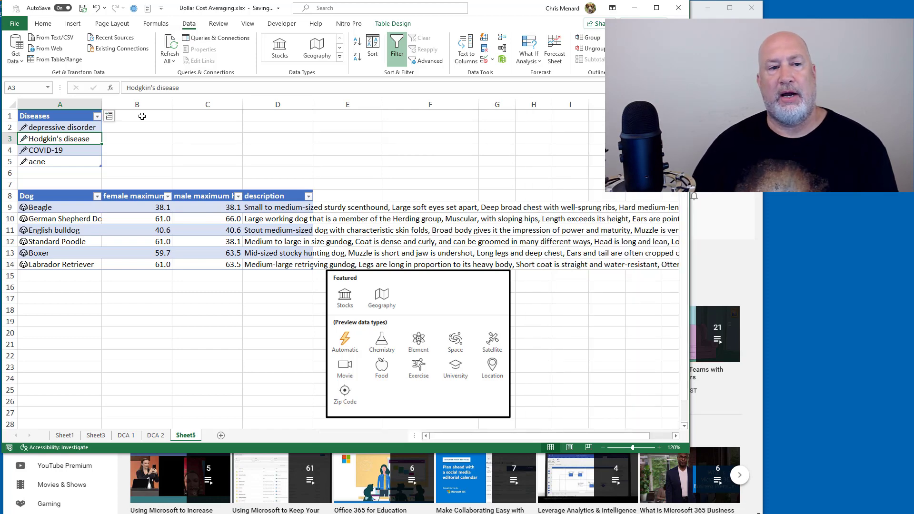
click(112, 118)
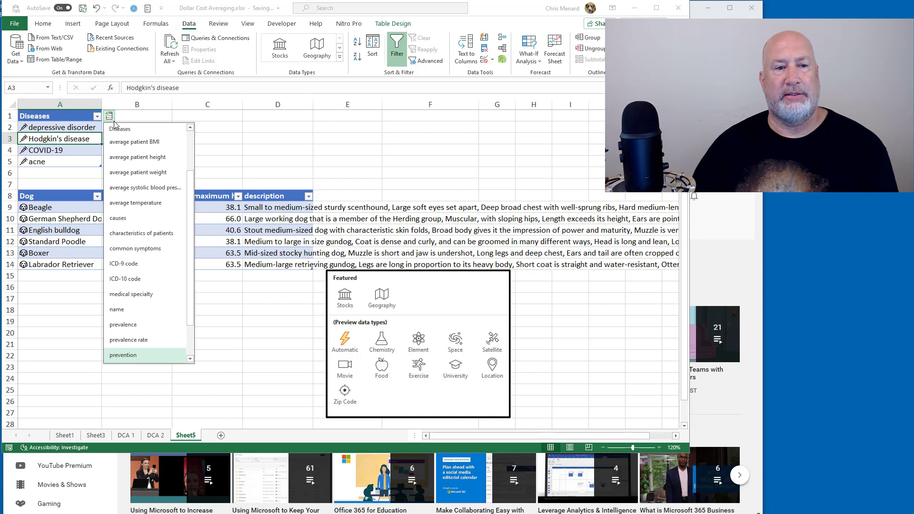
click(133, 204)
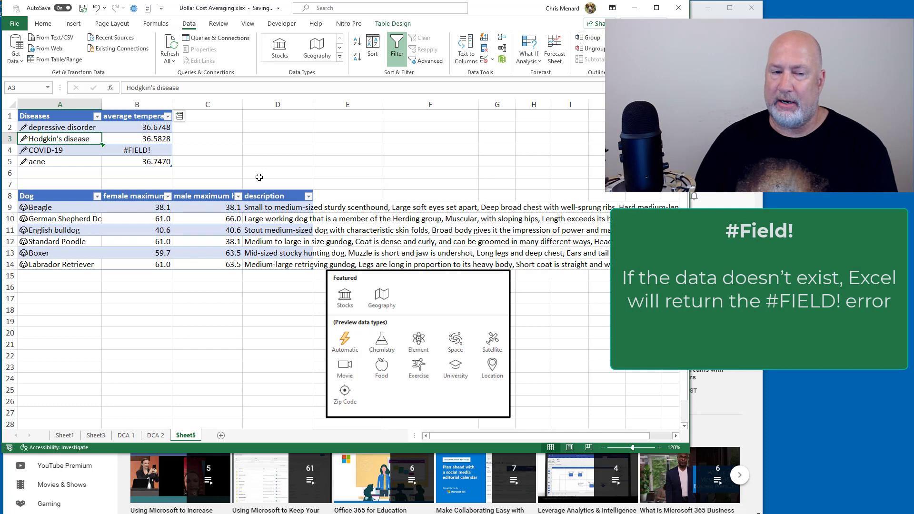
click(181, 117)
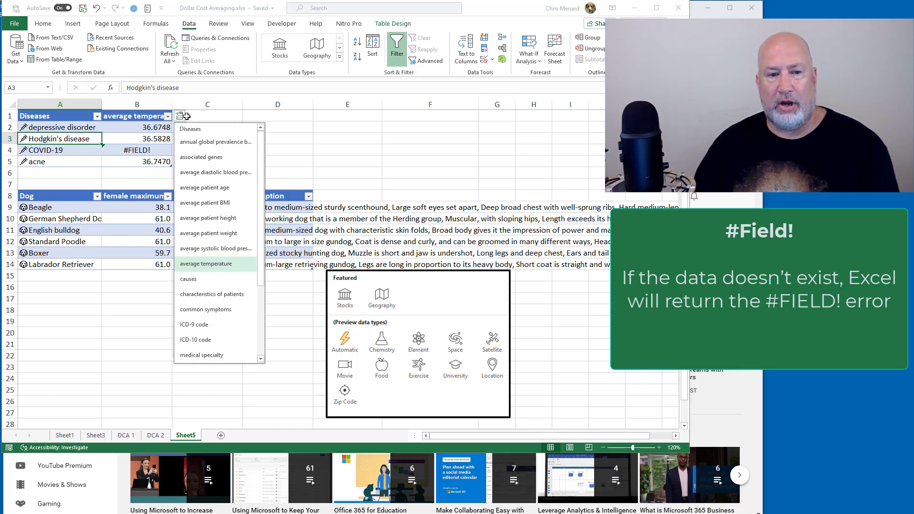
click(188, 279)
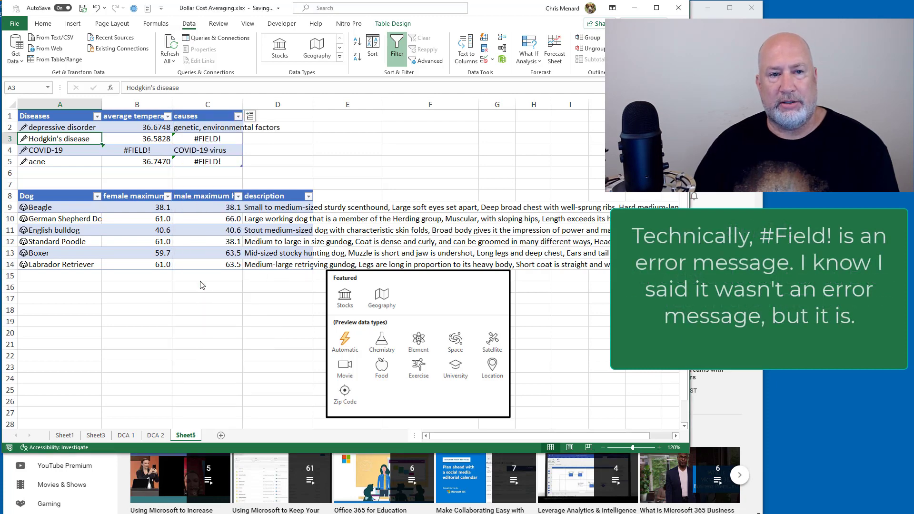
click(255, 118)
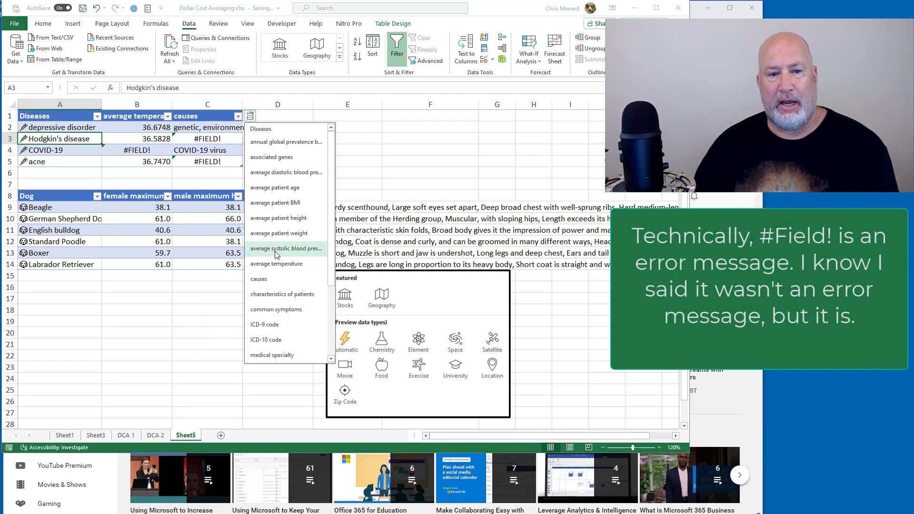
click(286, 311)
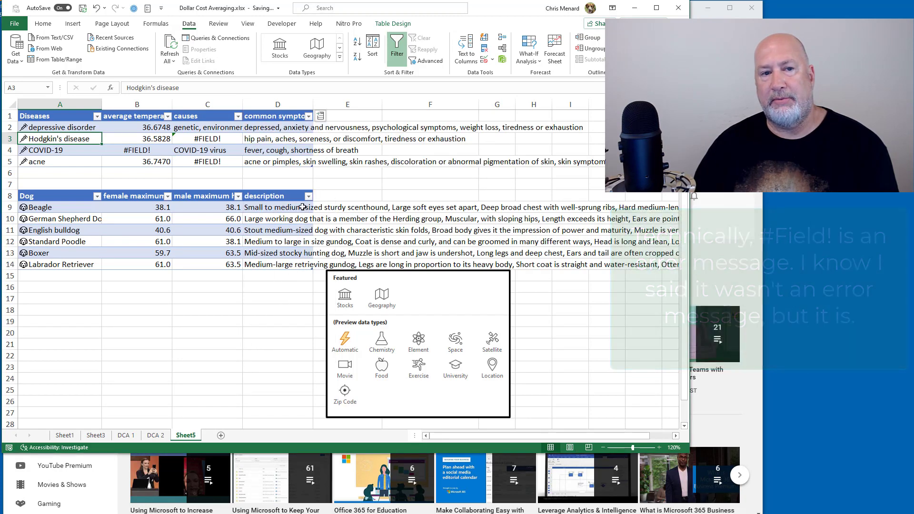
double_click(313, 100)
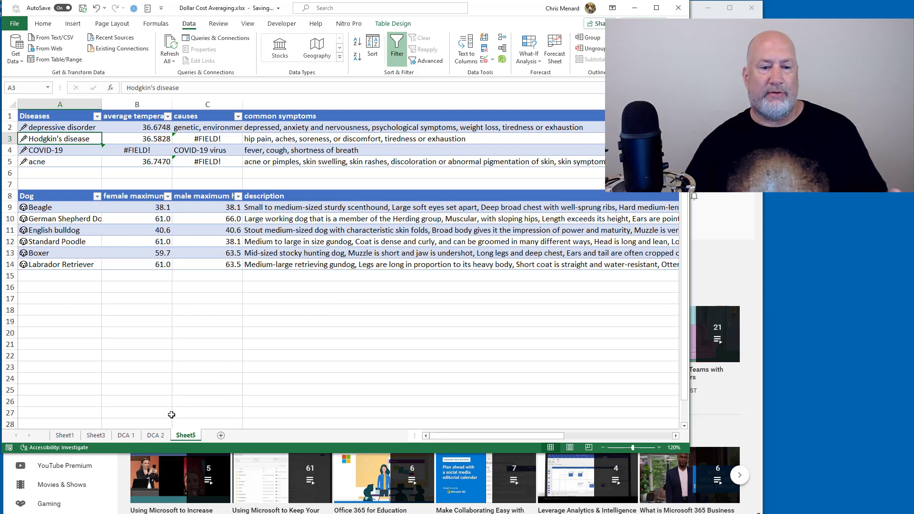
- Return to the DCA 2 sheet, then switch to the Microsoft 365 YouTube playlists page
click(155, 435)
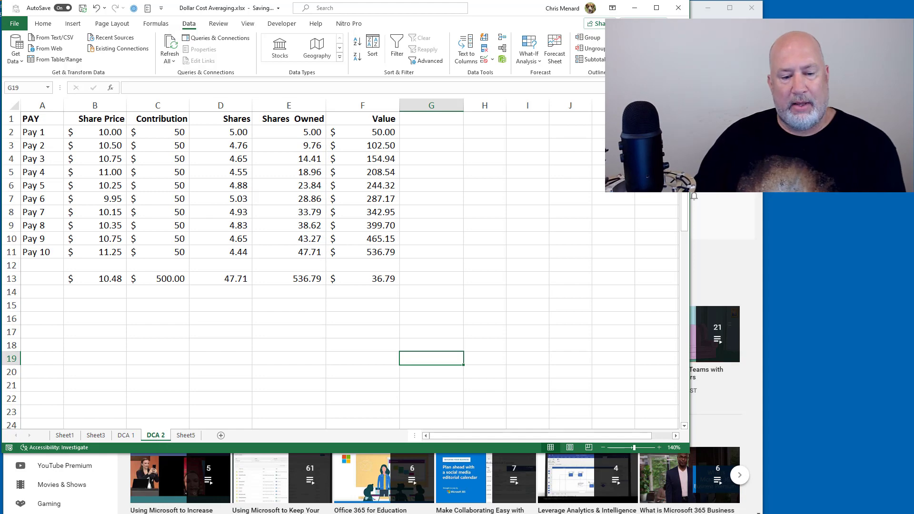
key(alt+Tab)
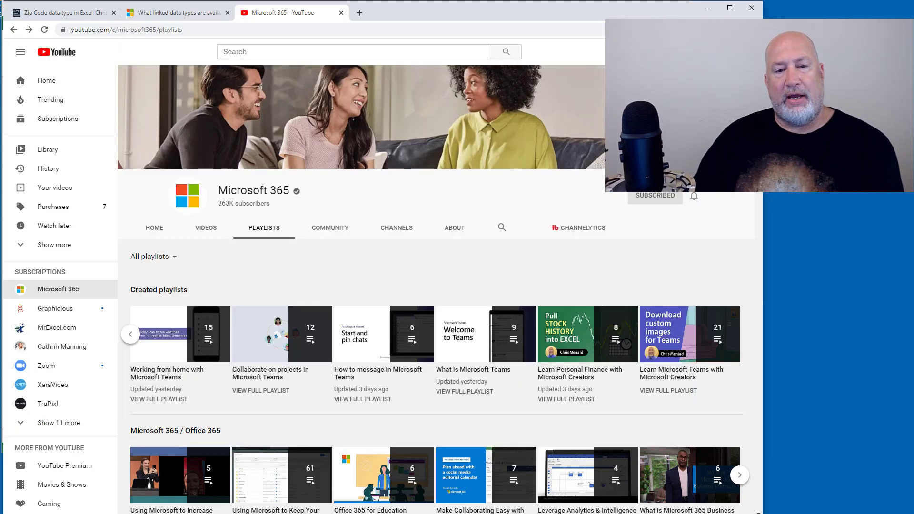